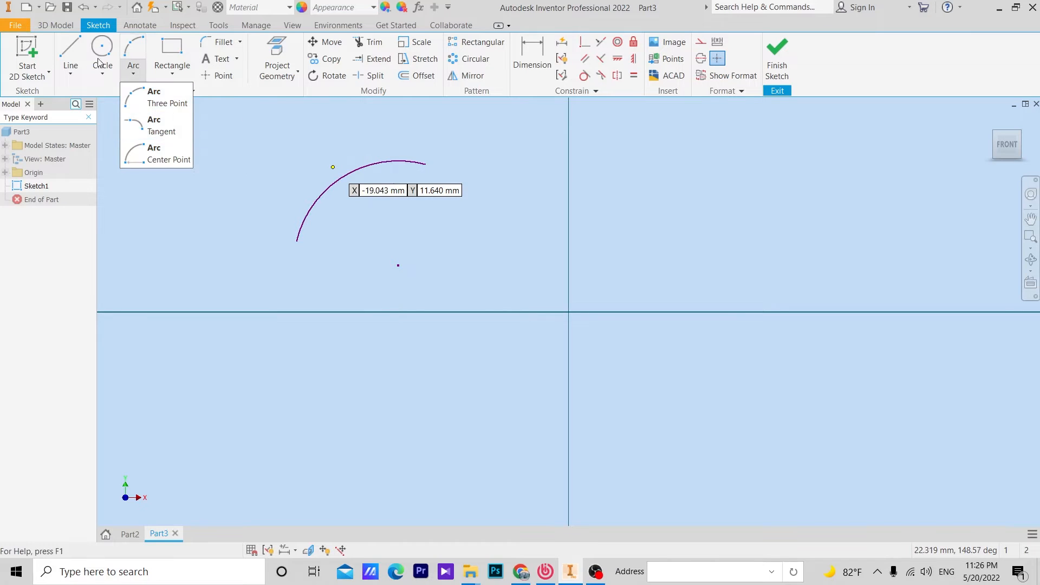
Draw a horizontal line about 18 mm long to the right of the existing arc, crossing the vertical axis
left_click(155, 130)
key("l")
left_click(515, 182)
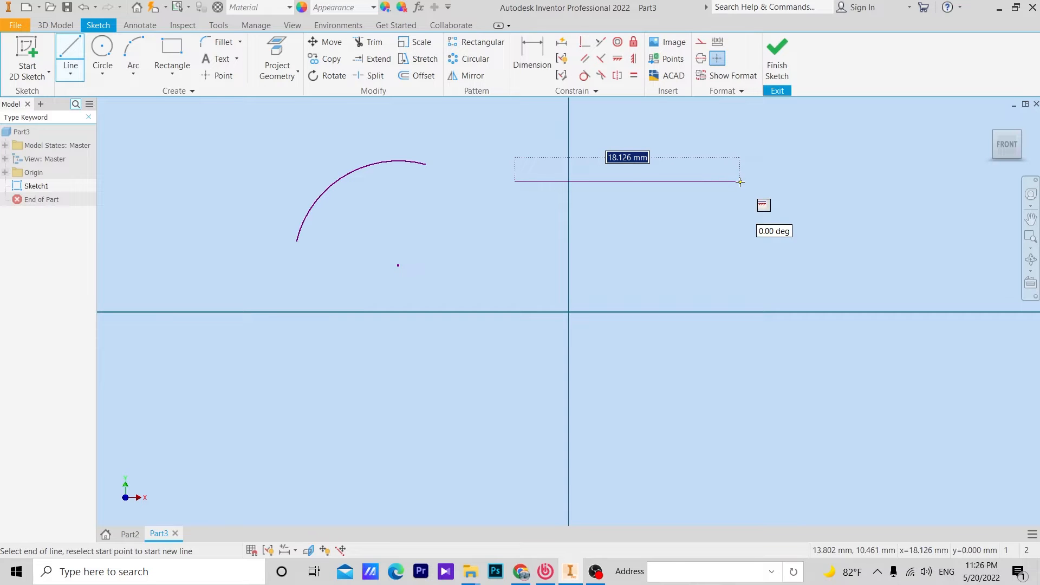
left_click(740, 182)
key("Escape")
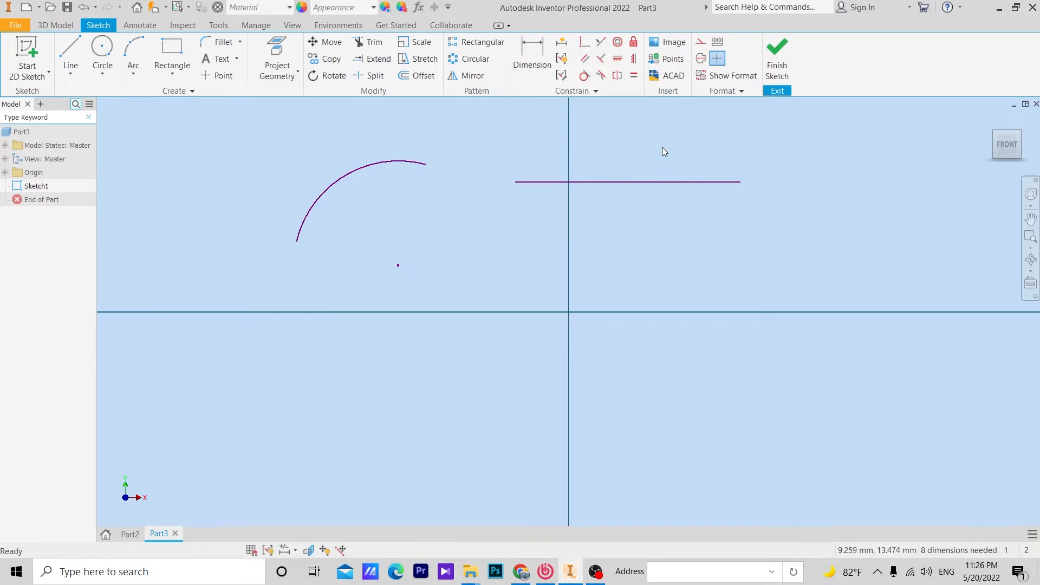
Draw a tangent arc from the line's right endpoint, curving around and down
left_click(133, 70)
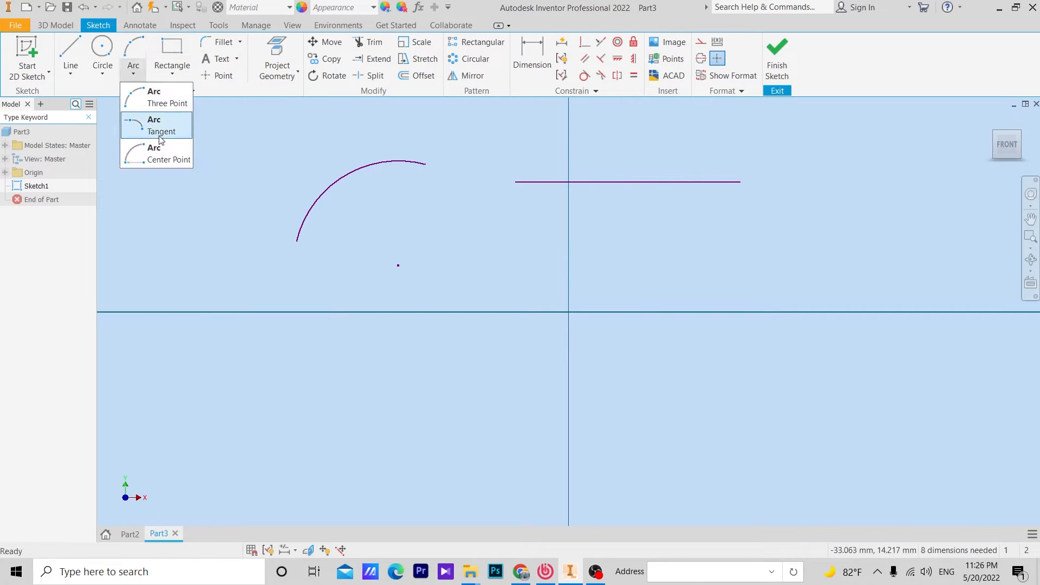
left_click(158, 132)
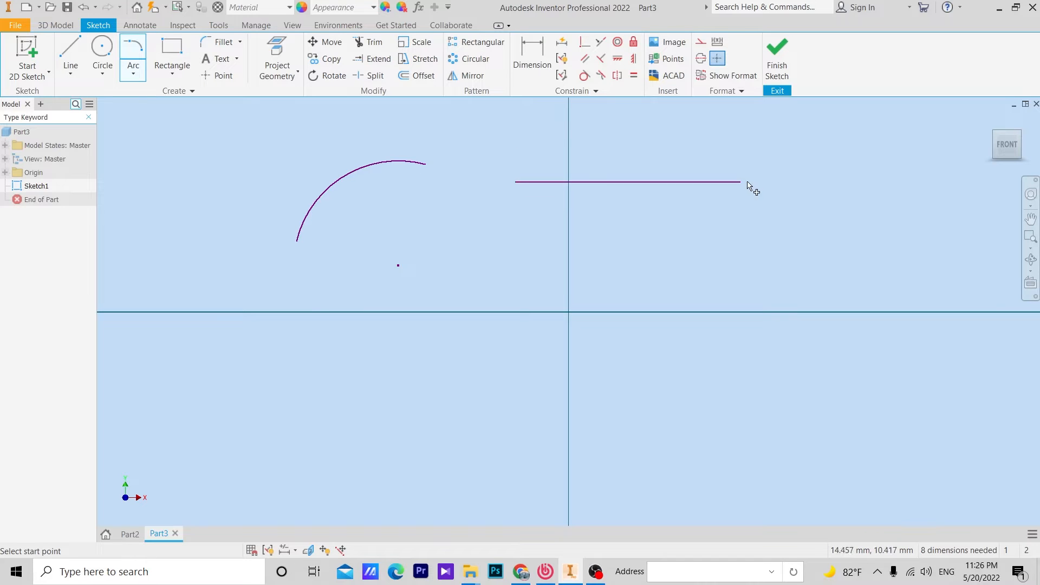
left_click(740, 182)
left_click(774, 285)
key("Escape")
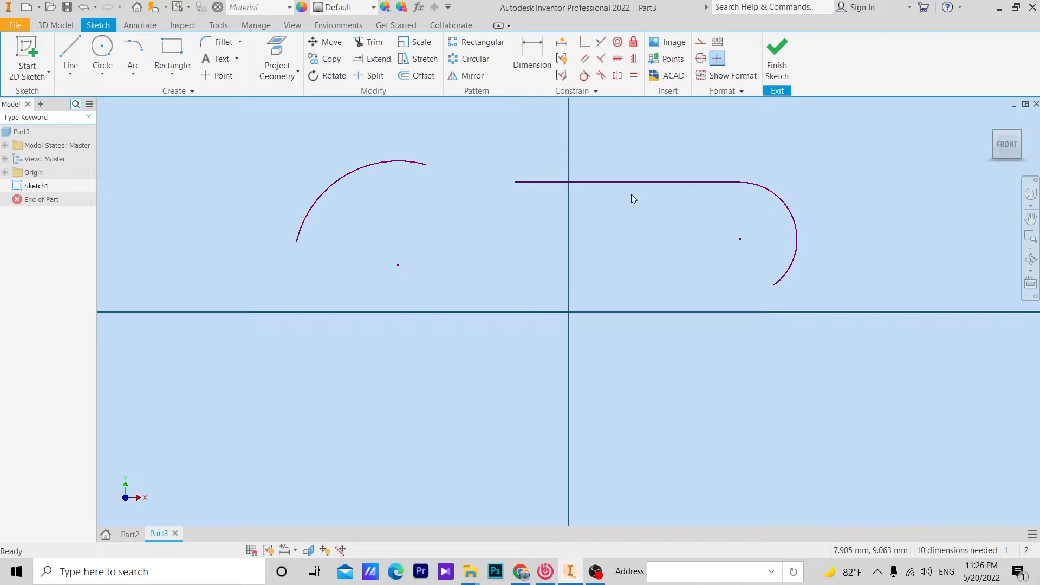
Draw a tangent arc from the line's left endpoint with a radius of 8 mm and an angle of 35 degrees
left_click(138, 59)
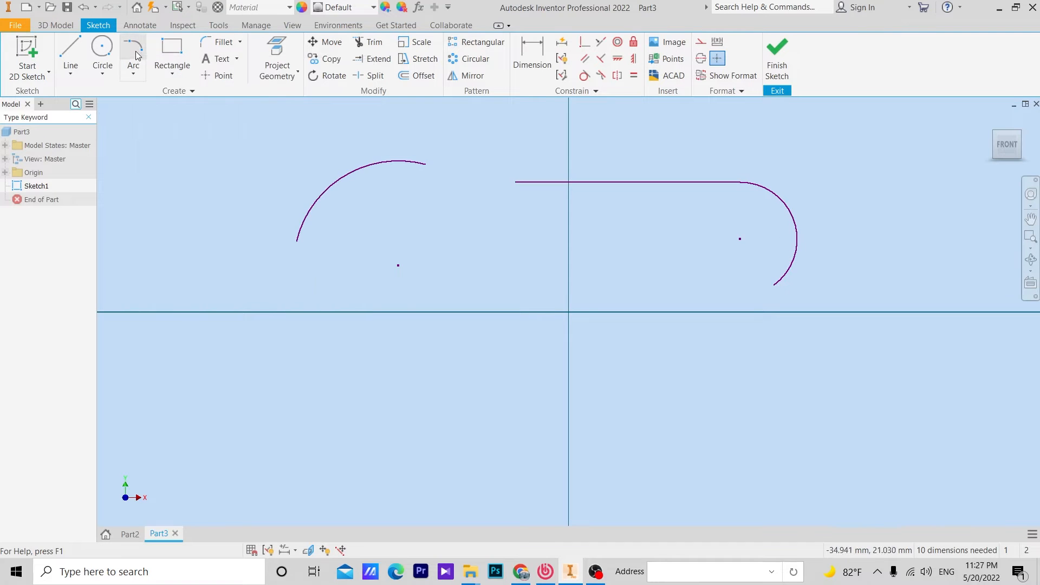
left_click(515, 182)
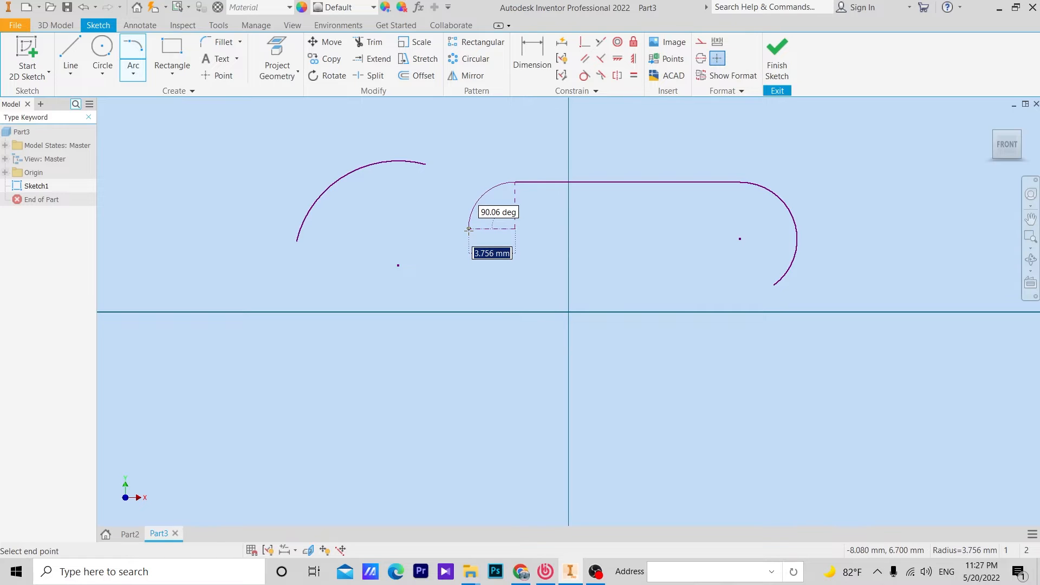
type("8")
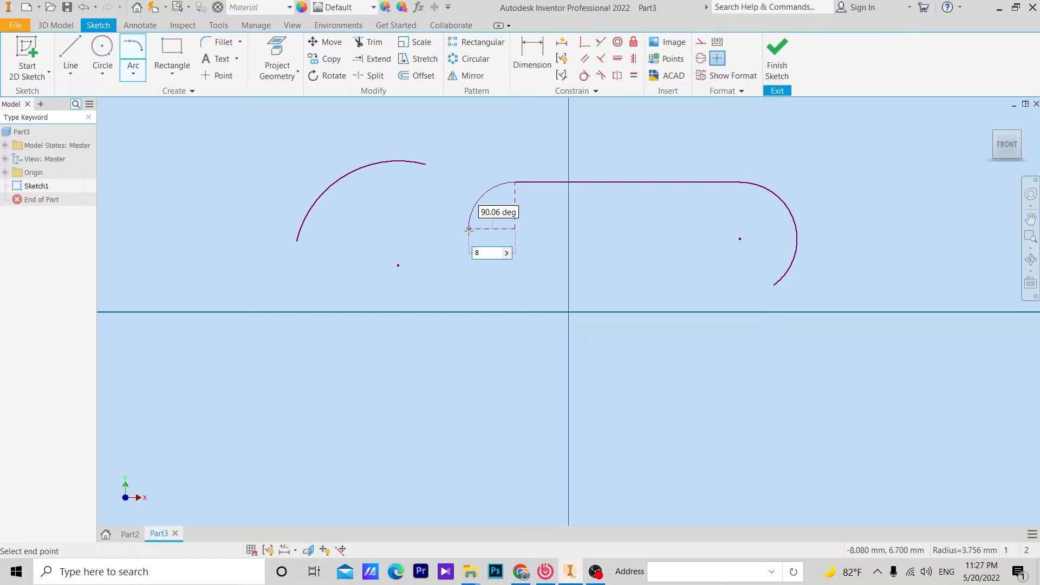
key("Tab")
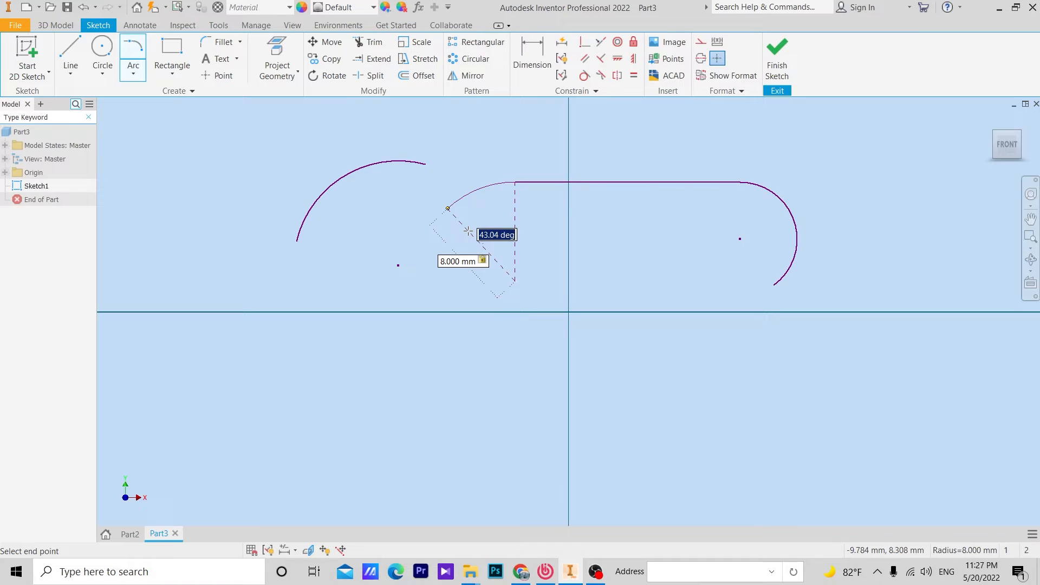
type("3")
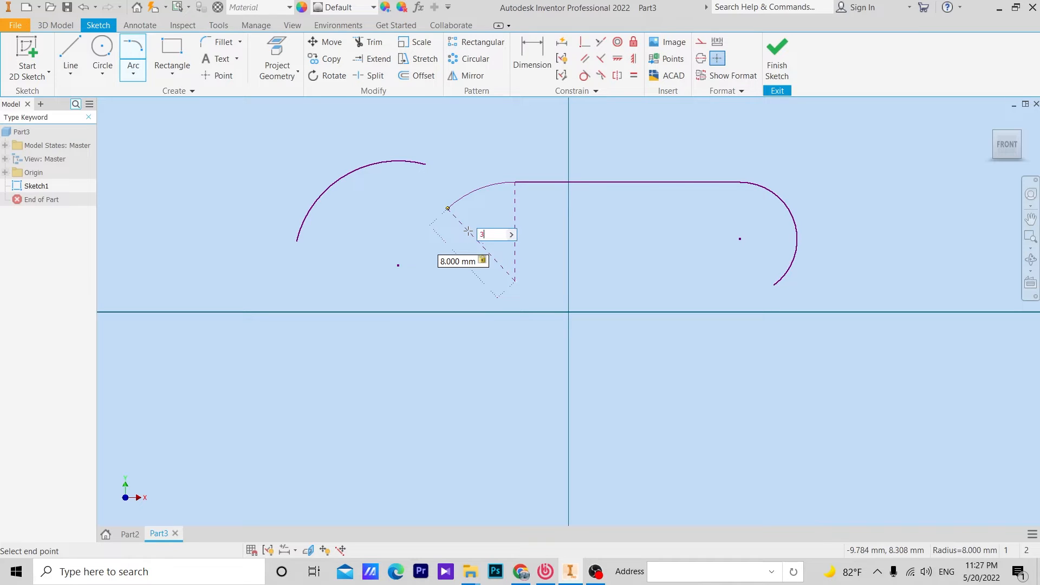
type("5")
key("Return")
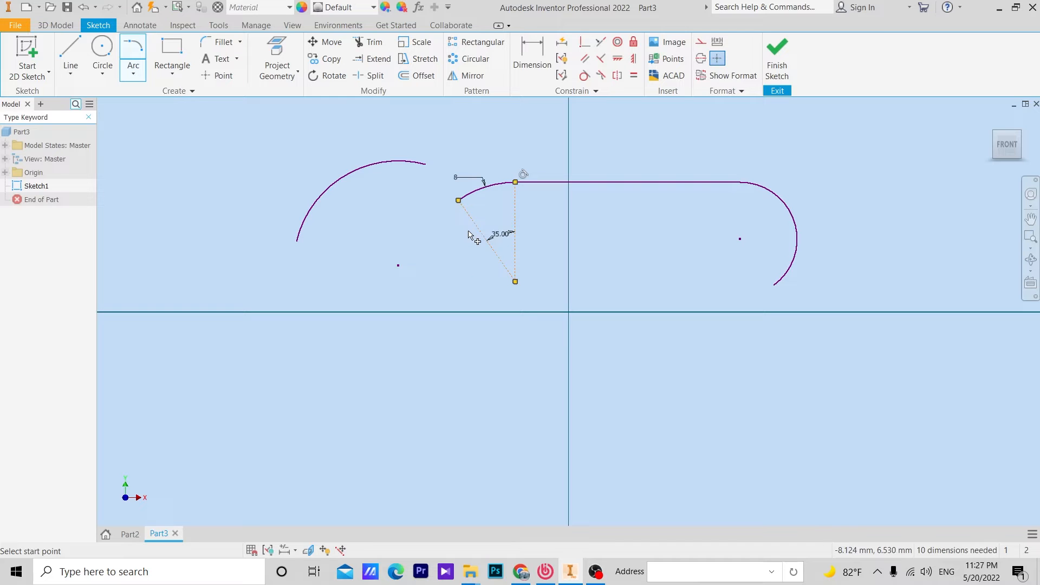
key("Escape")
Set the radius dimension of the 35-degree tangent arc to 10 mm
scroll(494, 194, "down", 2)
scroll(494, 194, "up", 5)
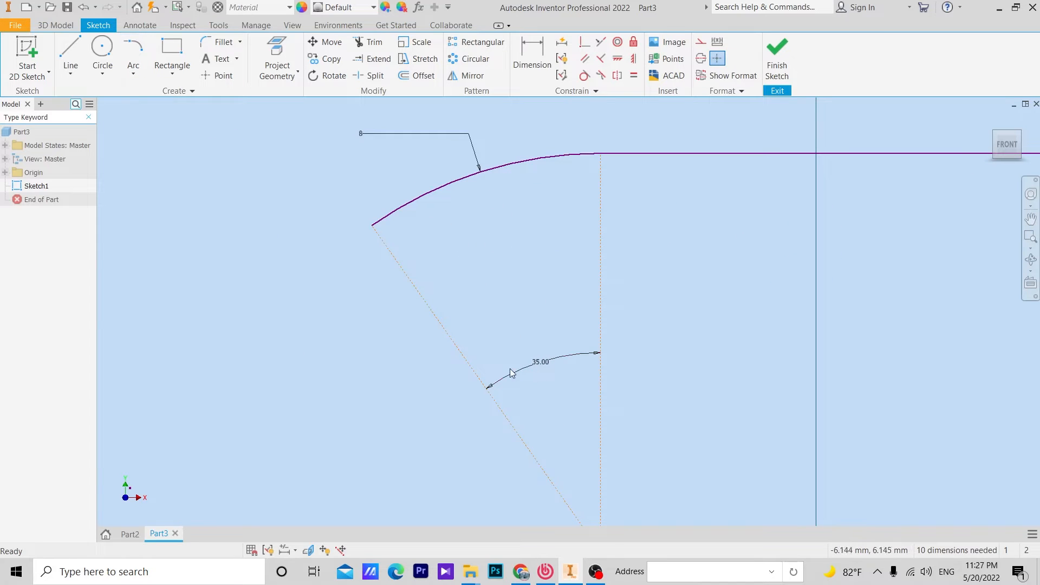
double_click(401, 134)
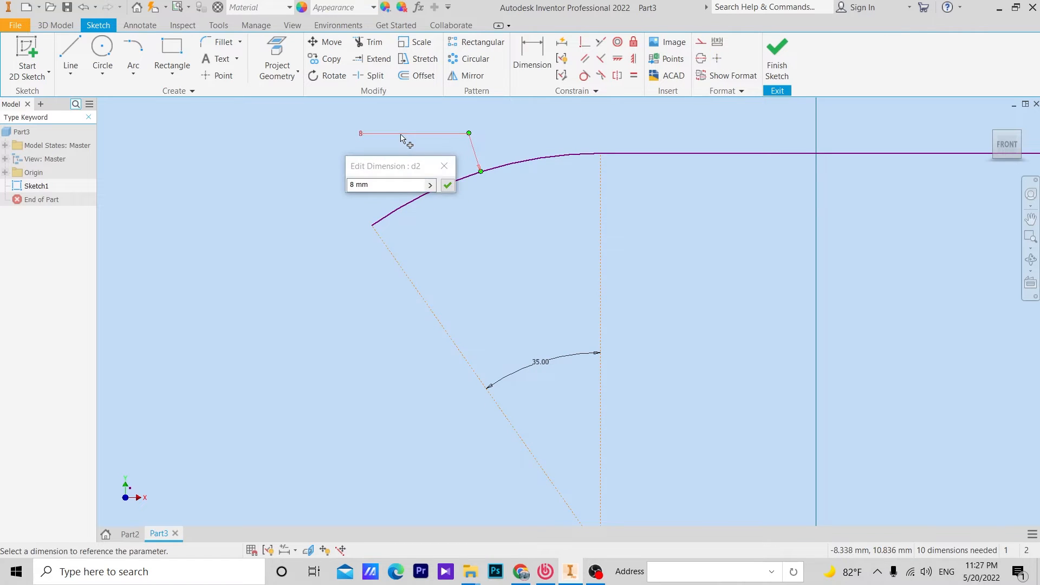
type("10")
key("Return")
Change the radius of the 35-degree tangent arc to 5 mm
scroll(417, 197, "up", 3)
scroll(496, 174, "down", 8)
double_click(485, 189)
type("5")
key("Return")
scroll(509, 255, "down", 2)
scroll(512, 251, "up", 5)
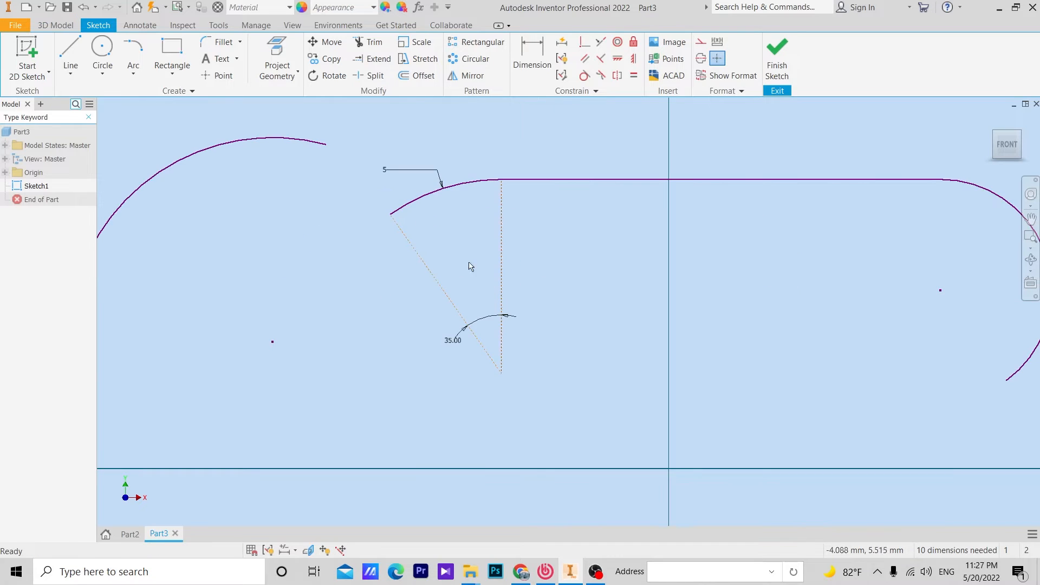
Draw a center-point arc centred above the horizontal line, sweeping over the top from near the line's right end
scroll(431, 262, "down", 3)
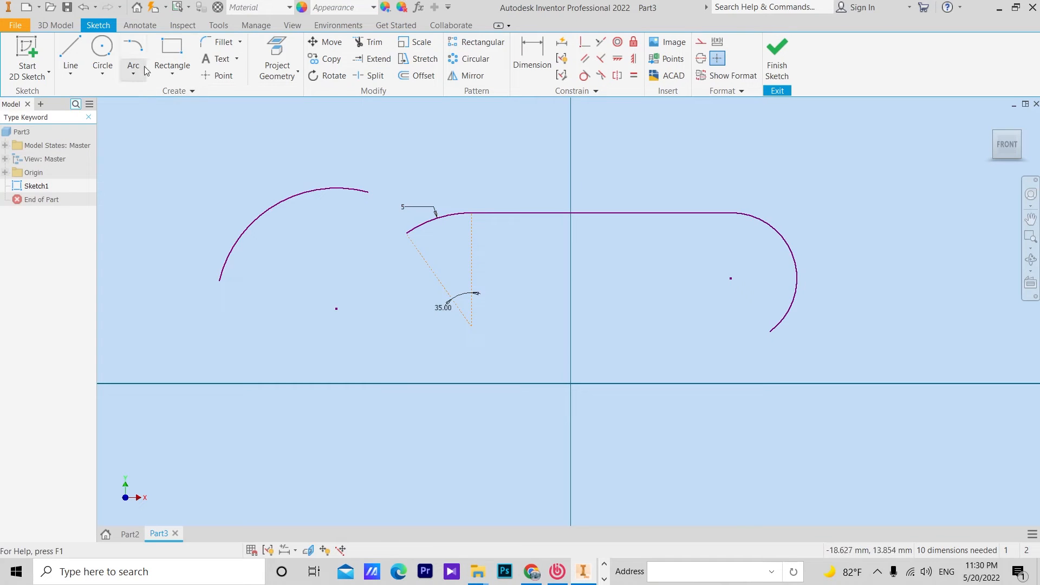
left_click(133, 73)
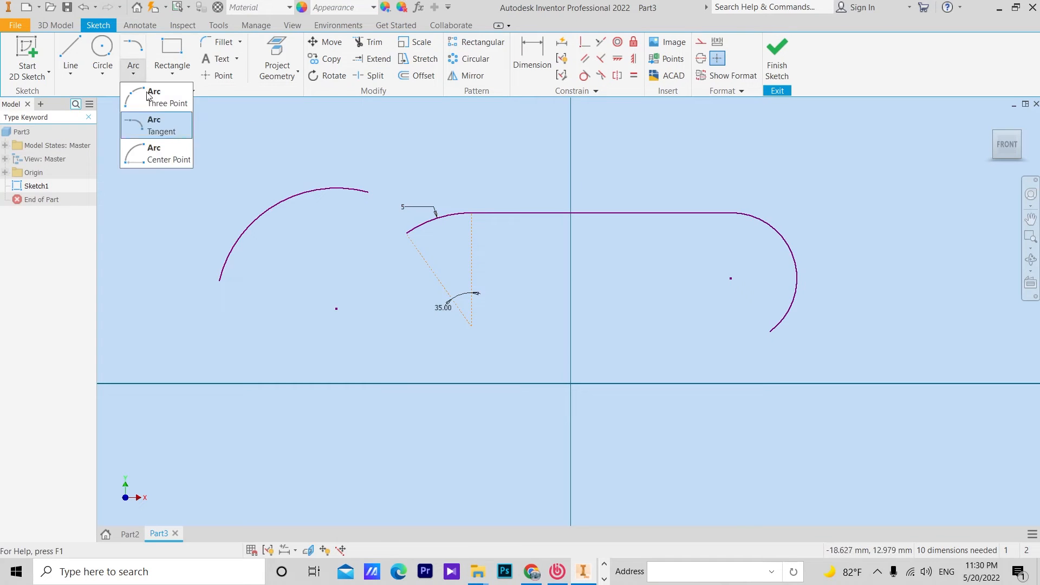
left_click(163, 158)
left_click(647, 163)
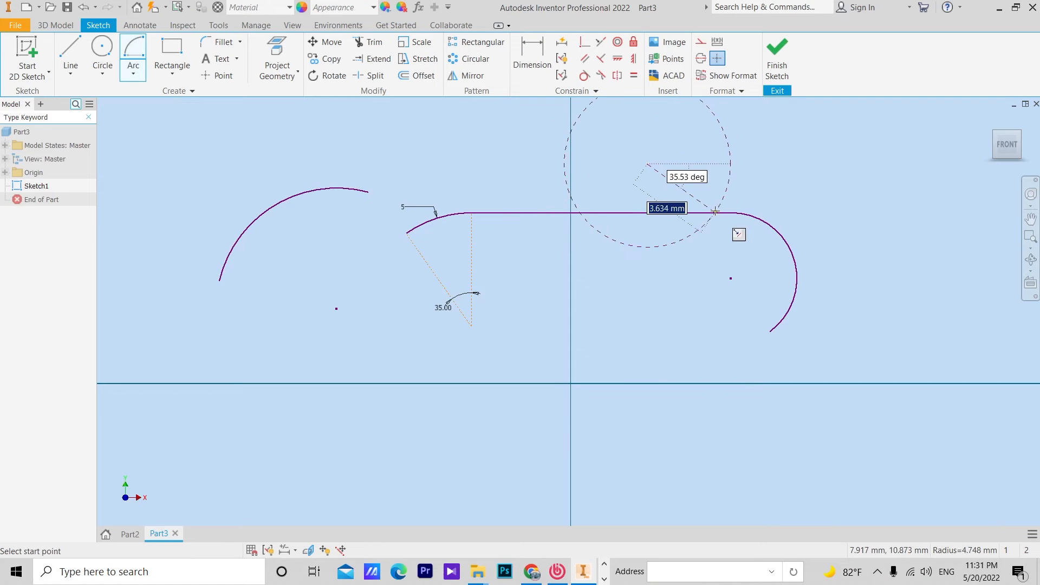
left_click(716, 206)
scroll(722, 194, "down", 3)
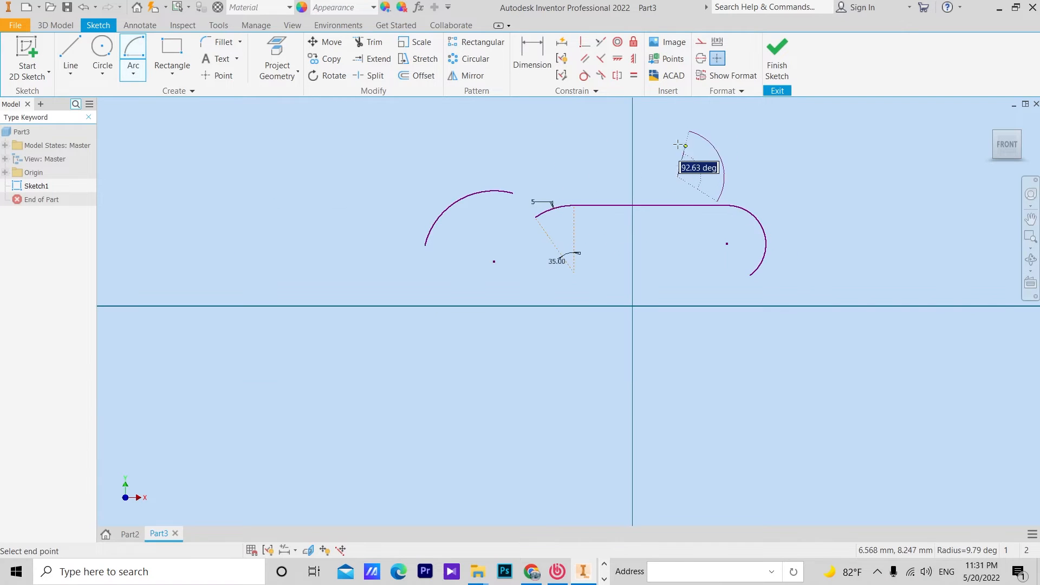
left_click(607, 151)
Delete all the arcs, the line and their dimensions from the sketch
scroll(684, 168, "down", 3)
scroll(684, 168, "up", 7)
mouse_move(684, 168)
middle_mouse_down()
mouse_move(659, 273)
mouse_move(626, 316)
middle_mouse_up()
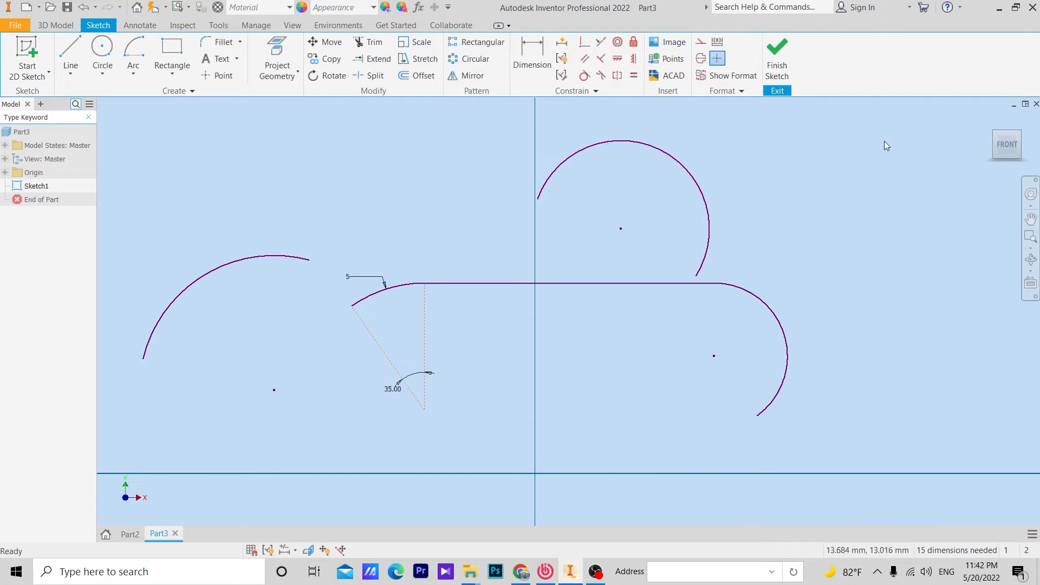
left_click_drag(845, 139, 117, 443)
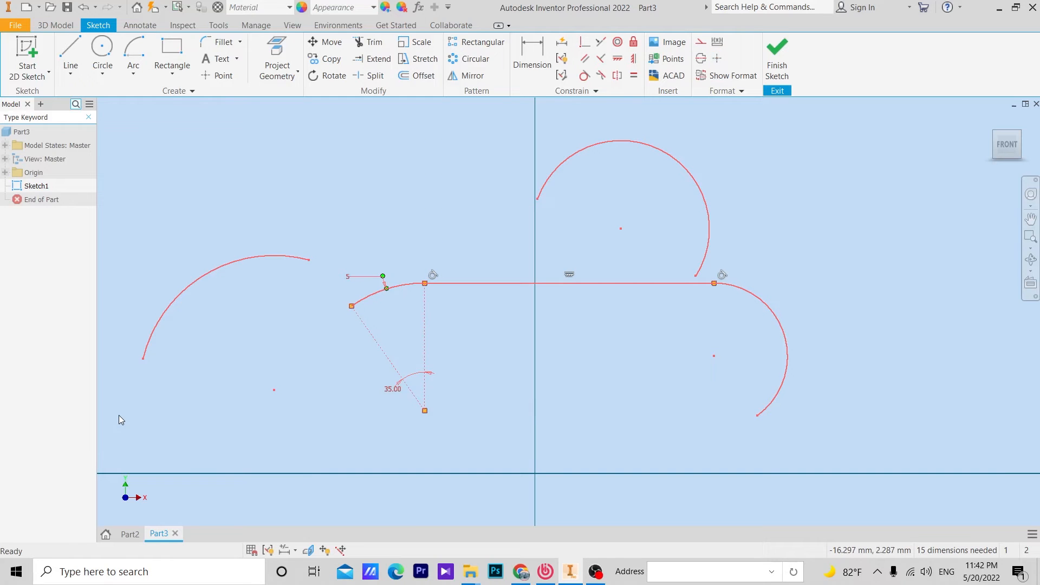
key("Delete")
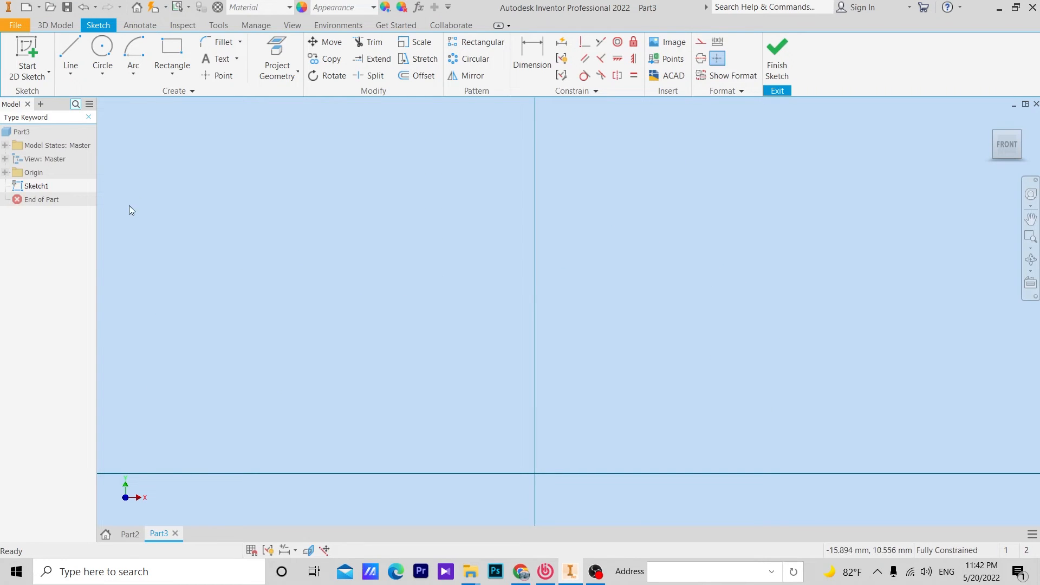
Draw a two-point rectangle freehand to the left of the vertical axis, above the horizontal axis
left_click(173, 74)
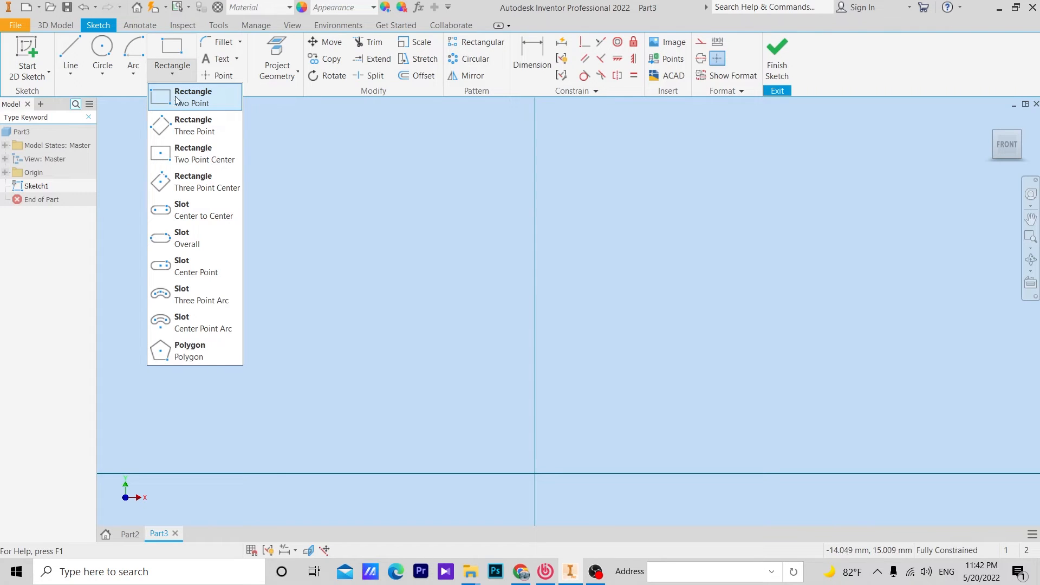
left_click(176, 103)
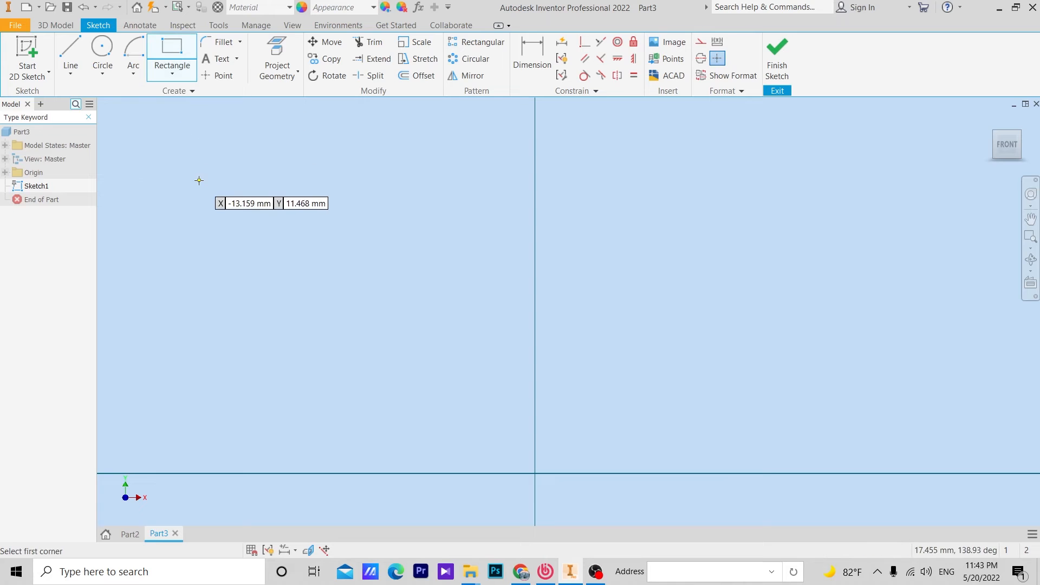
left_click(235, 171)
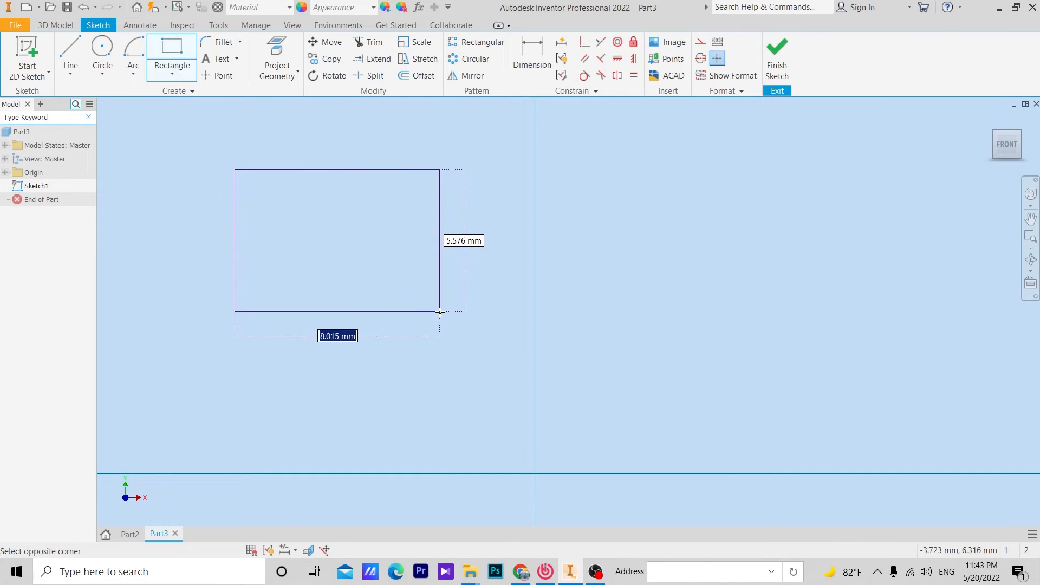
left_click(456, 317)
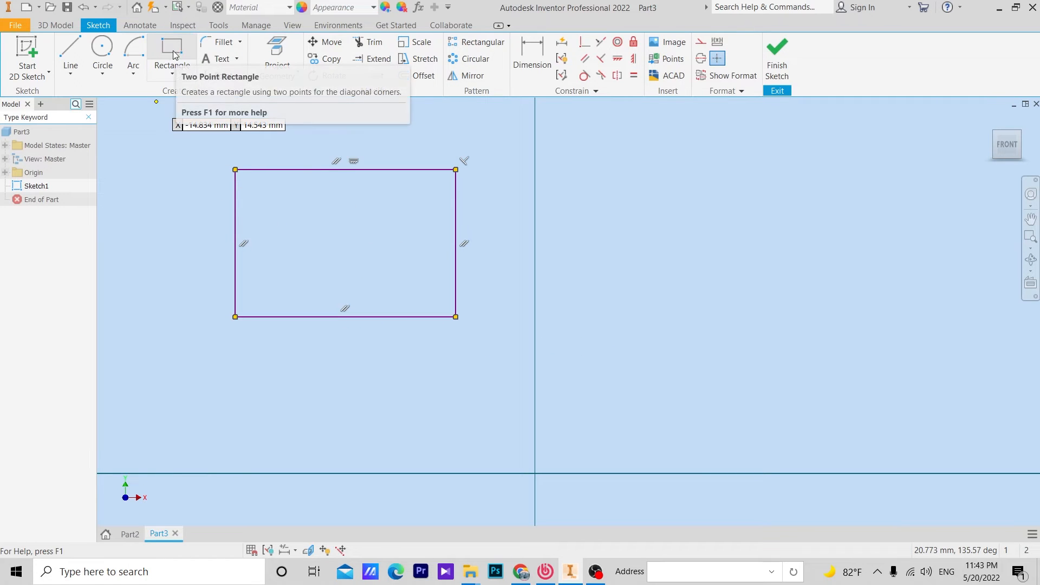
Draw a two-point rectangle 10 mm wide and 7 mm high to the right of the vertical axis
left_click(173, 74)
left_click(184, 93)
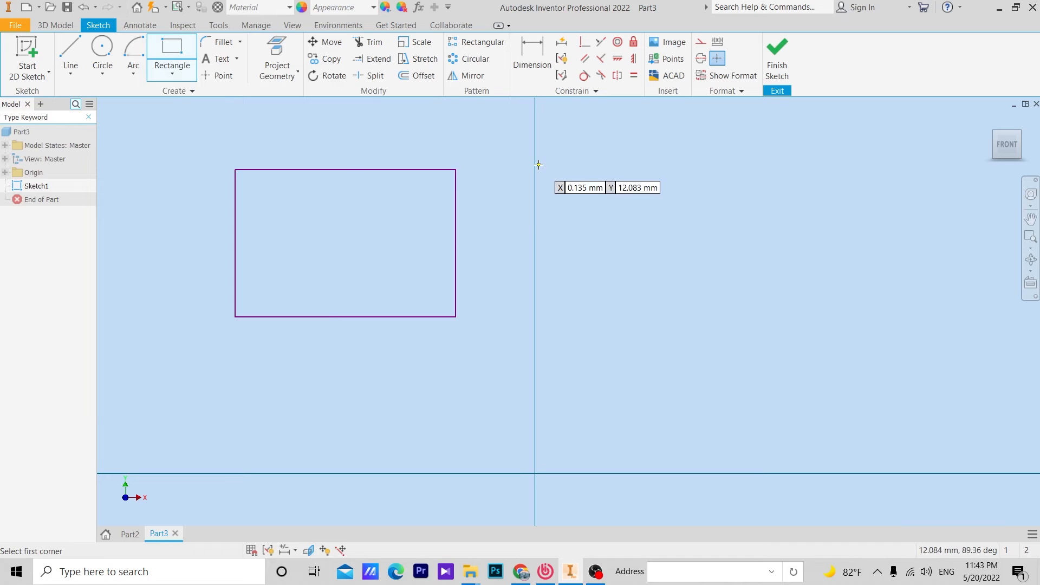
left_click(559, 173)
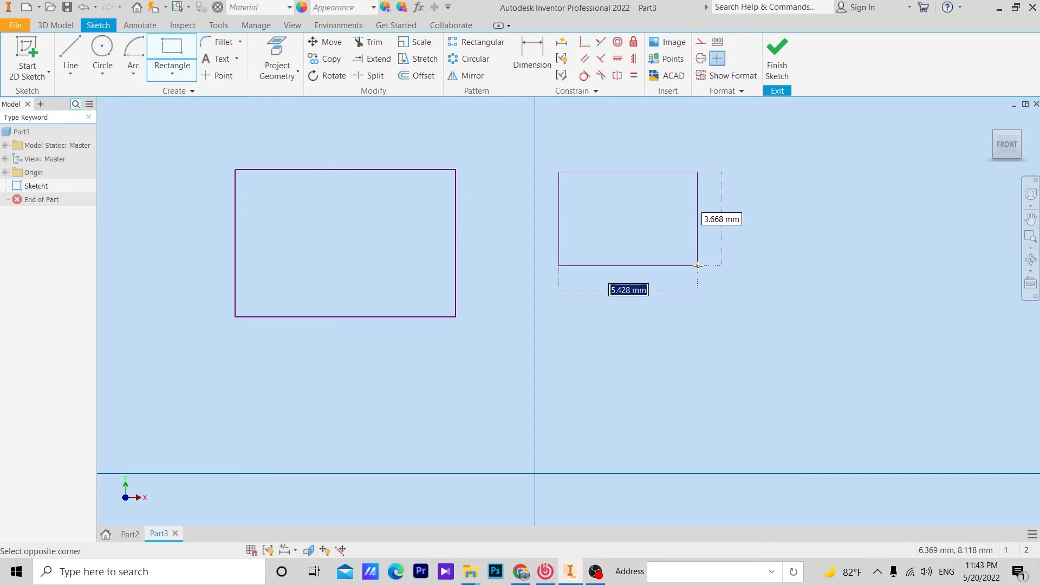
type("1")
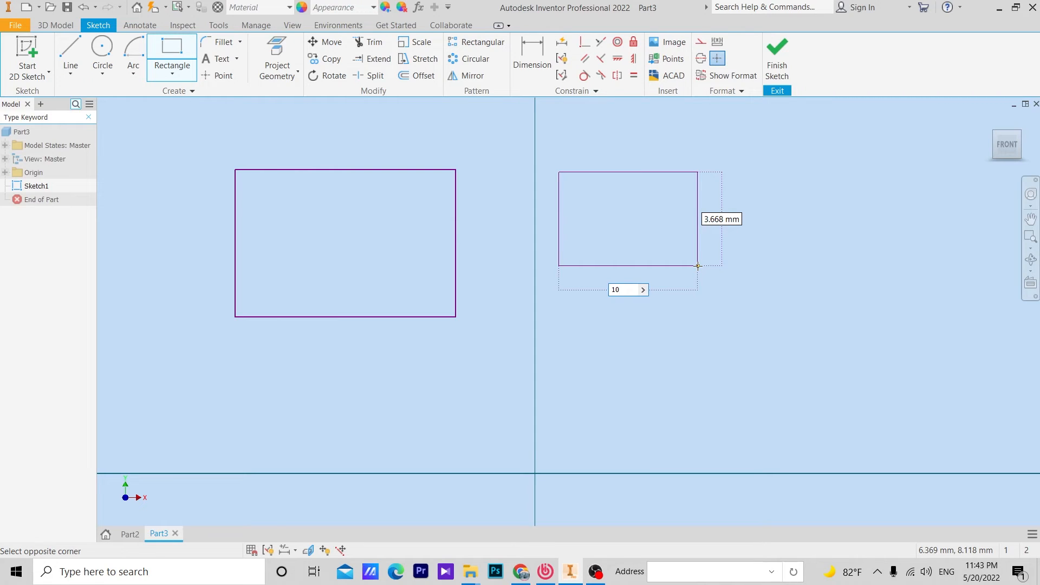
type("0")
key("Tab")
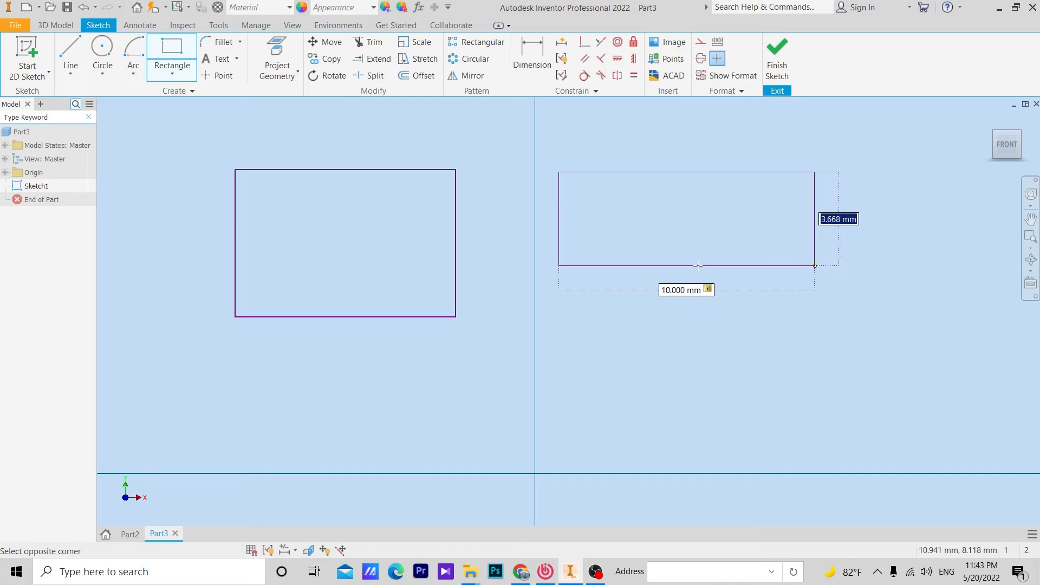
type("7")
key("Return")
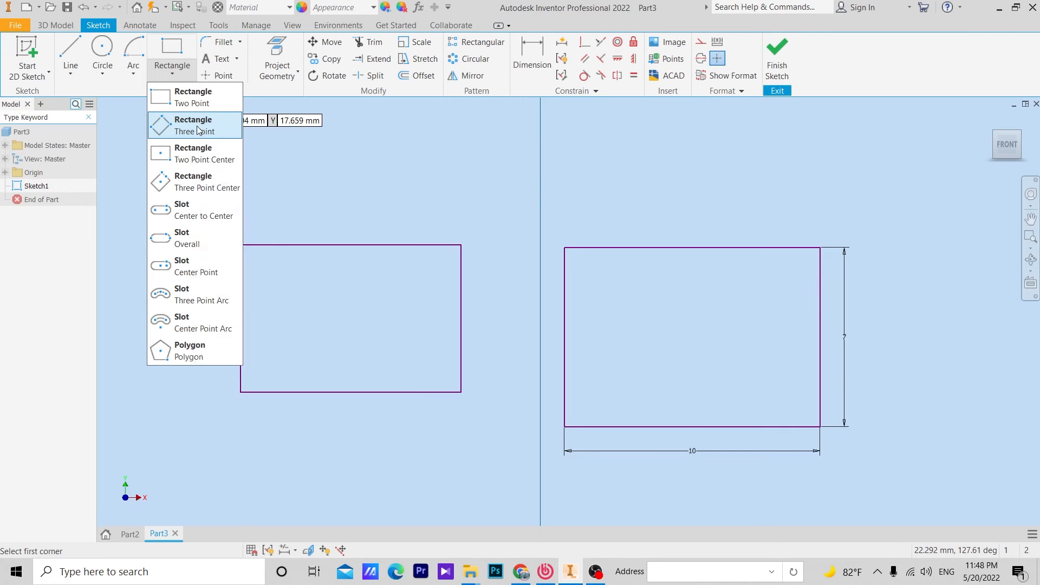
Draw a three-point rectangle with a horizontal base above the undimensioned rectangle left of the vertical axis
left_click(195, 133)
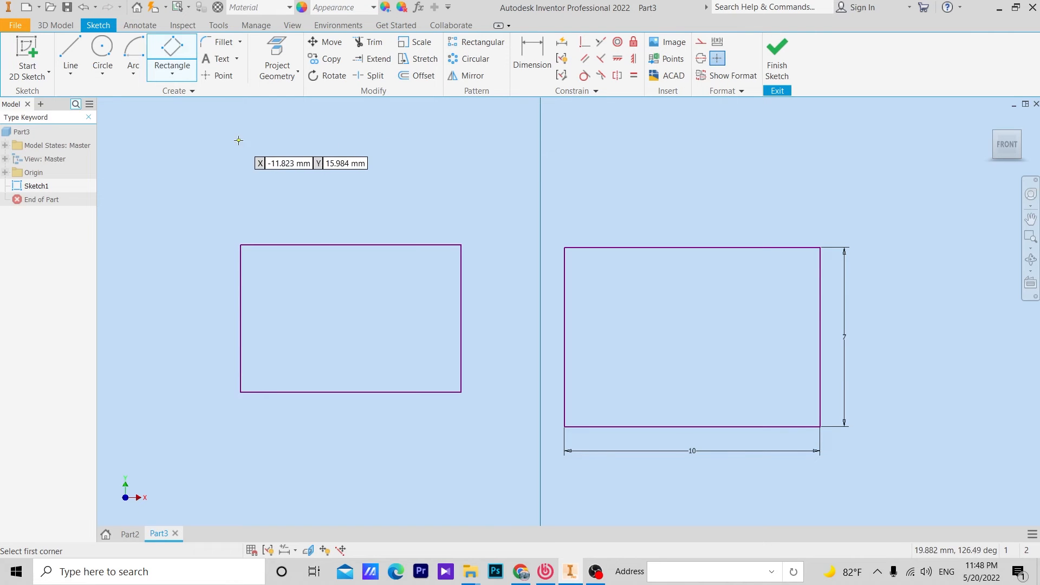
left_click(254, 166)
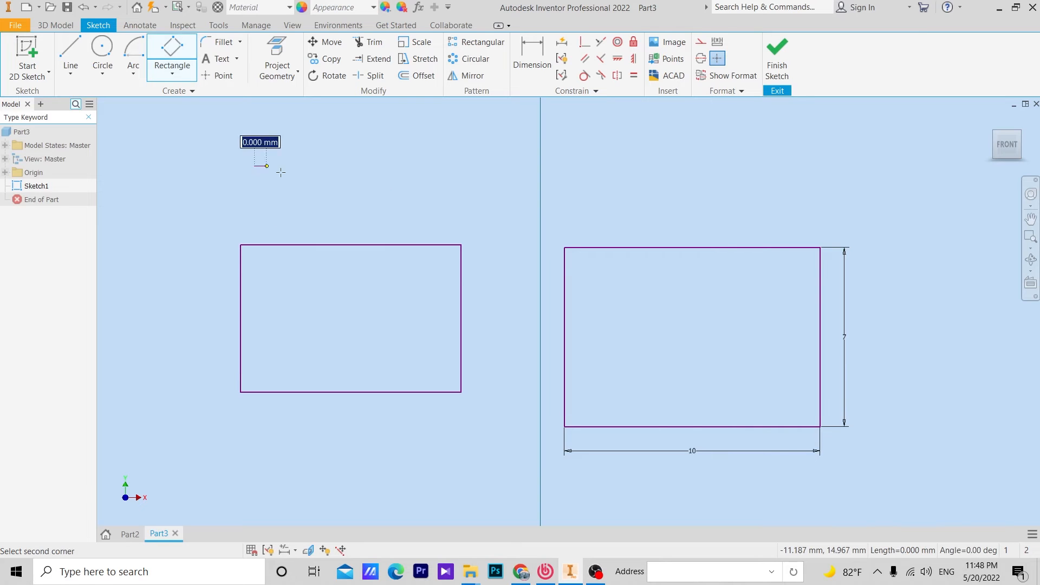
left_click(480, 166)
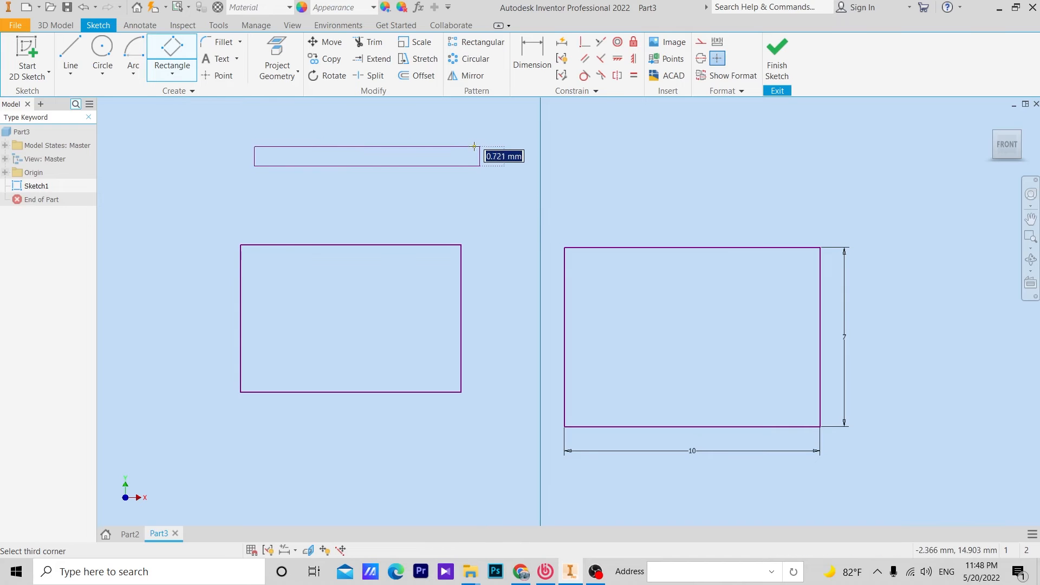
left_click(484, 119)
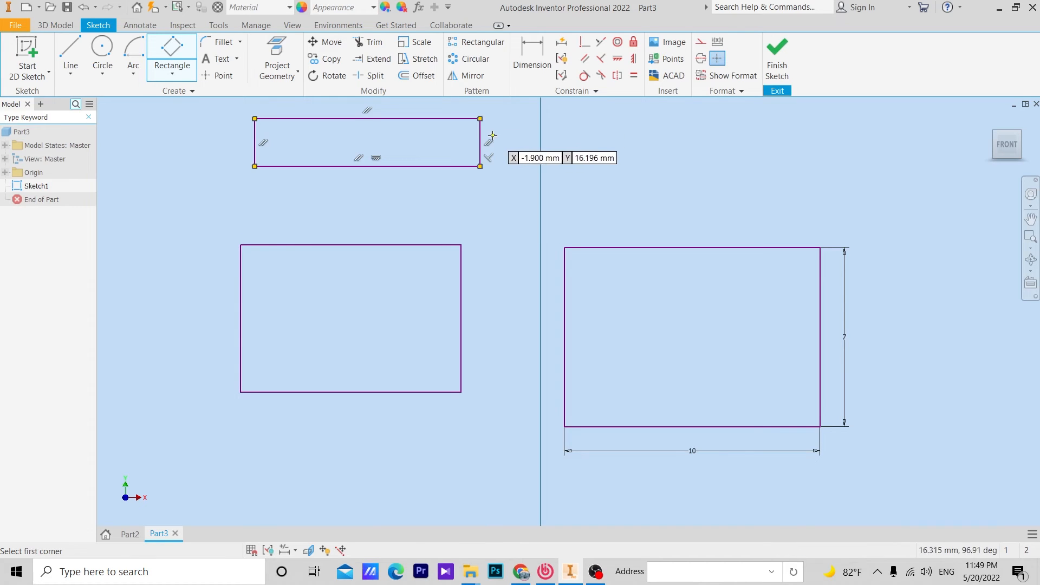
Draw a three-point rectangle with horizontal long sides above the 10 mm by 7 mm rectangle
left_click(559, 123)
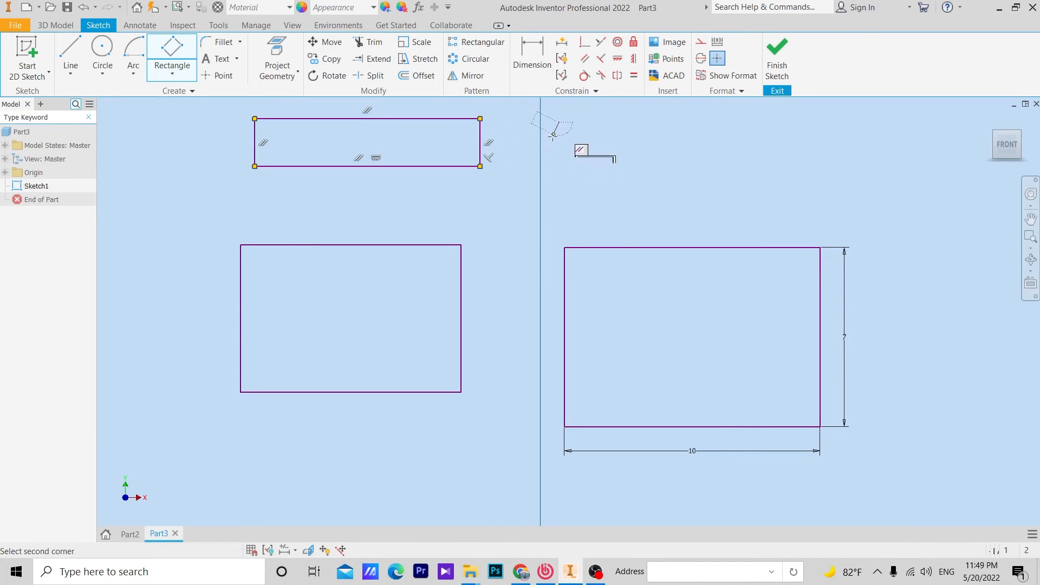
left_click(564, 170)
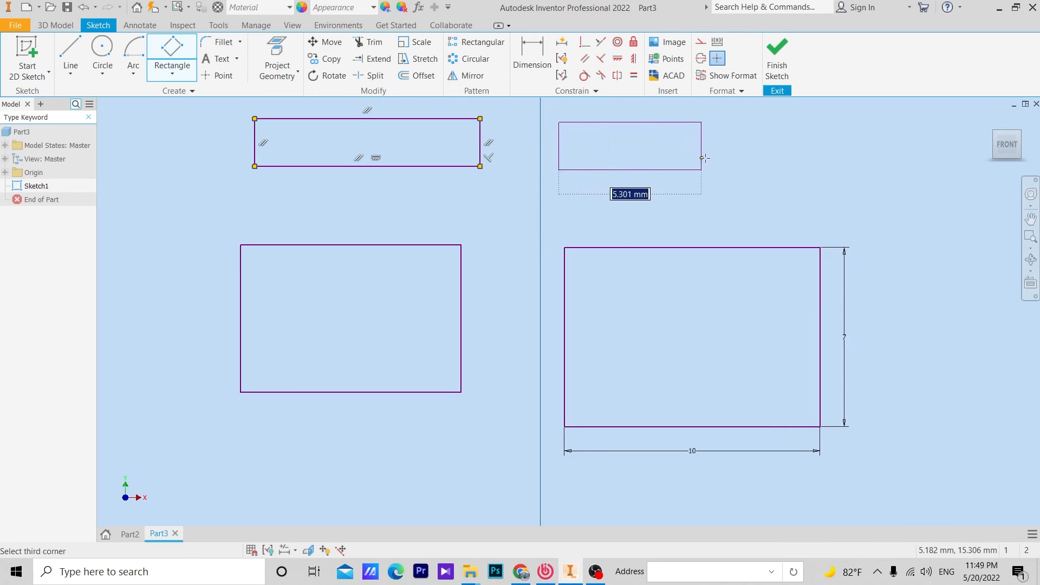
left_click(753, 173)
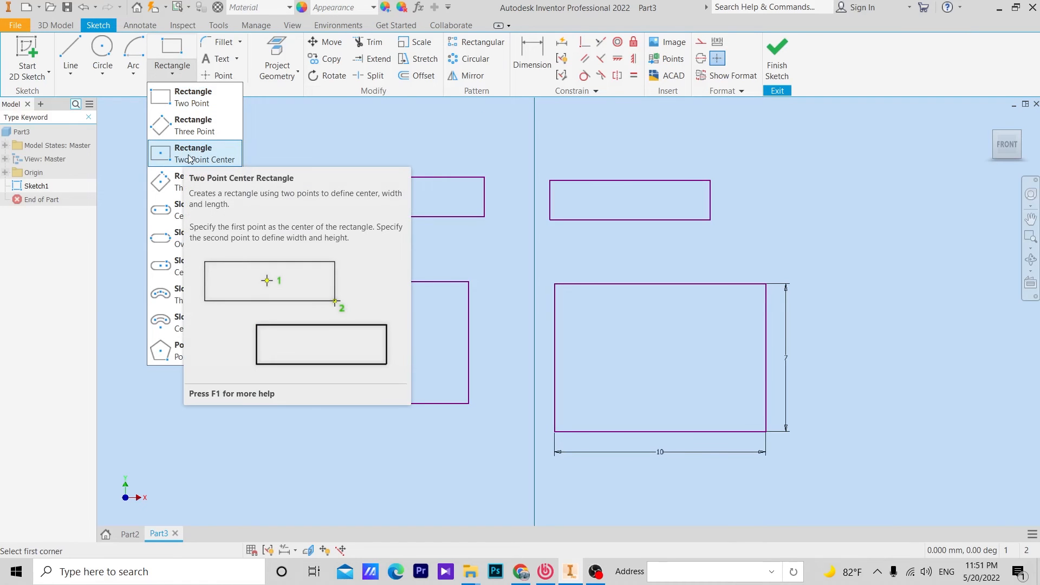
Draw a two-point center rectangle about 13.4 mm wide and 6.2 mm high left of the vertical axis, straddling the horizontal axis
left_click(190, 159)
scroll(448, 274, "down", 1)
middle_click_drag(448, 275, 495, 109)
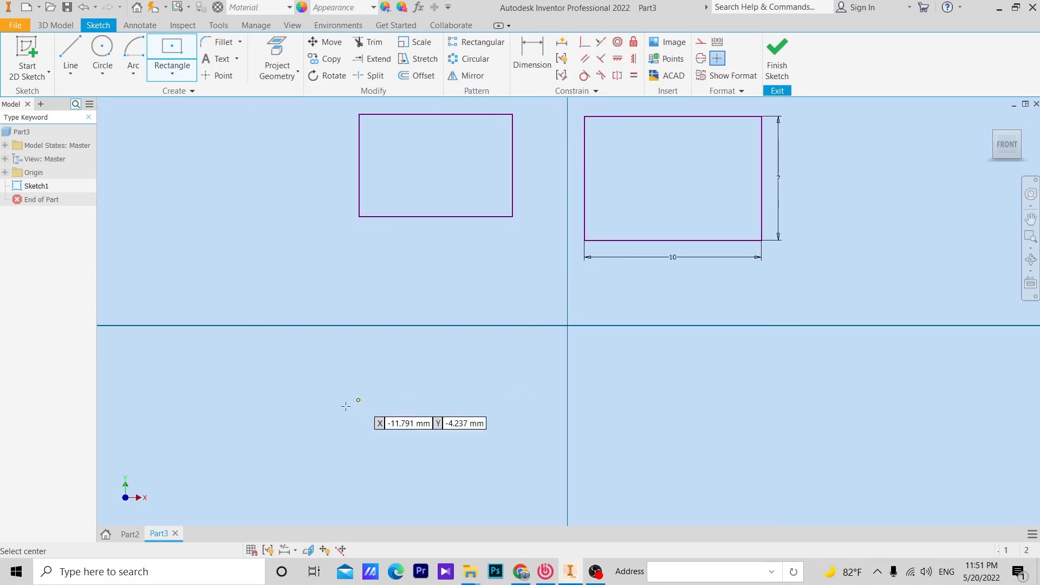
left_click(321, 370)
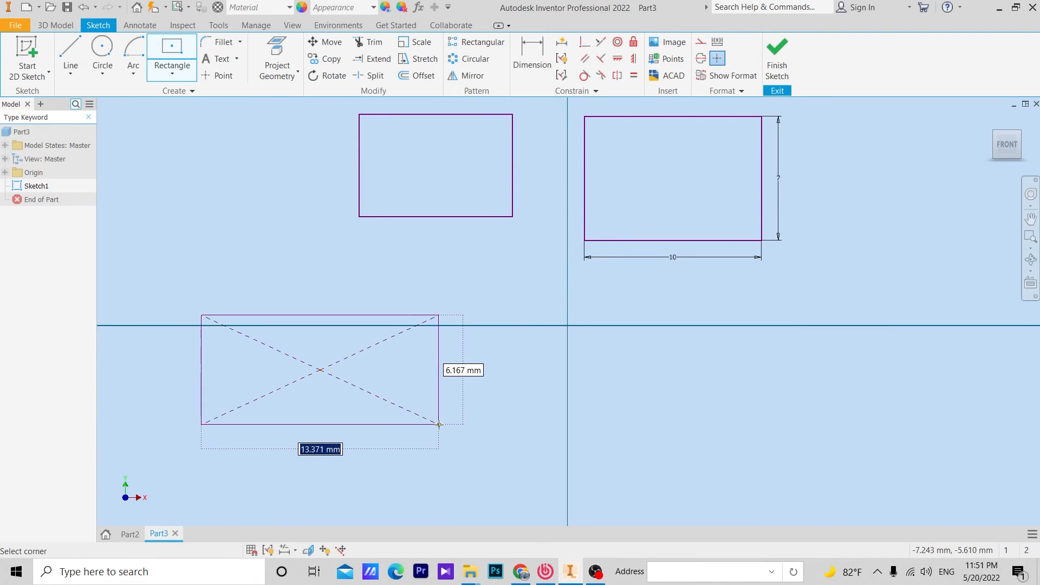
left_click(439, 425)
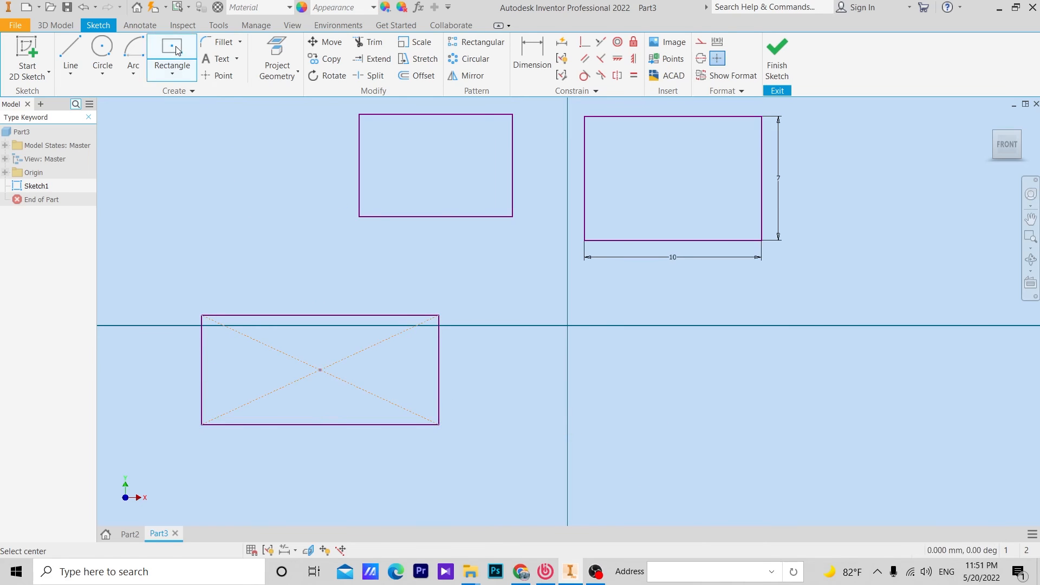
Draw a two-point center rectangle 13 mm wide and 8 mm high below the 10 mm by 7 mm rectangle, and end the command
left_click(610, 354)
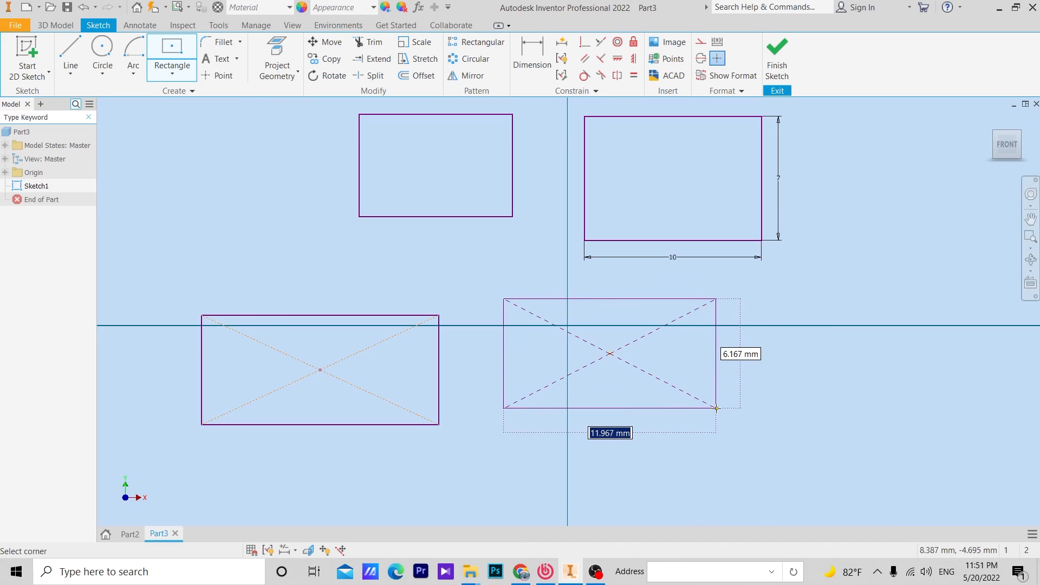
type("13")
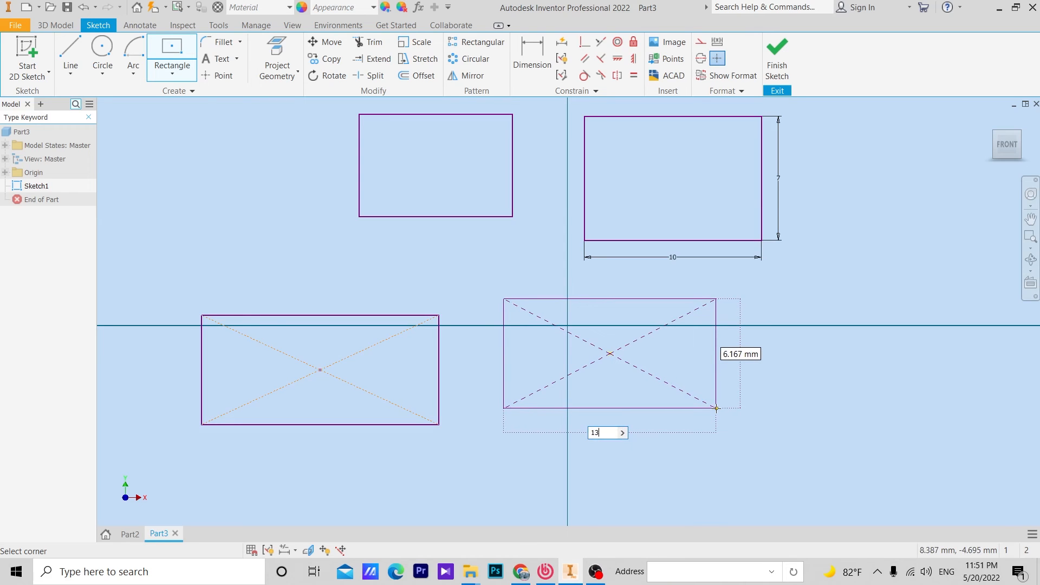
key("Tab")
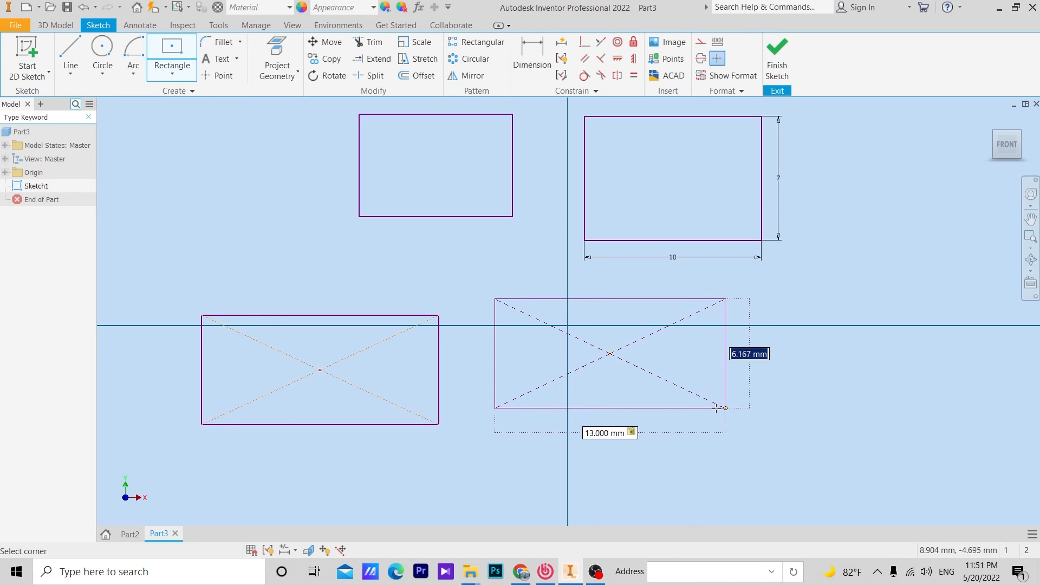
type("8")
key("Return")
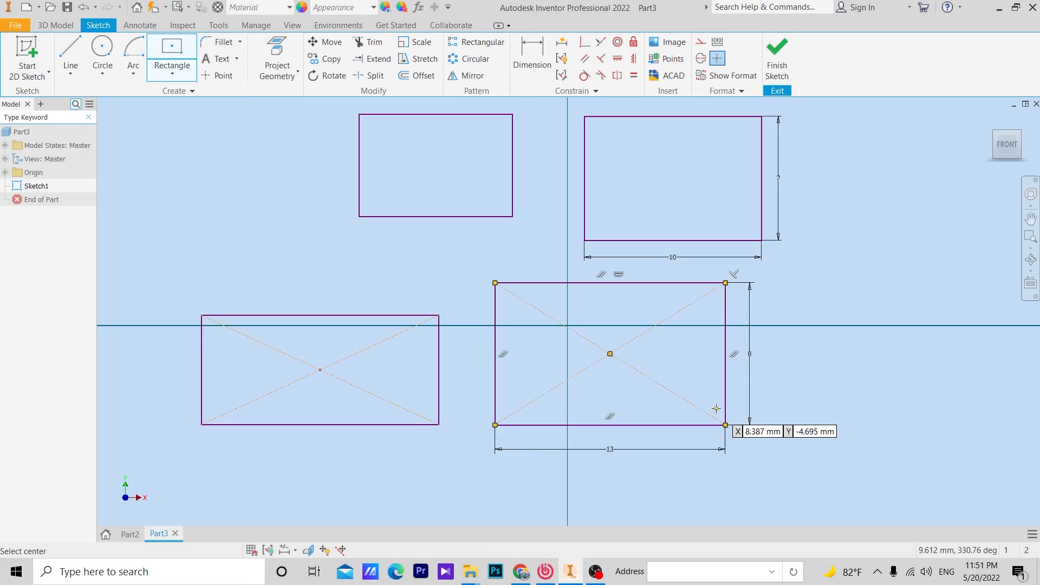
right_click(658, 310)
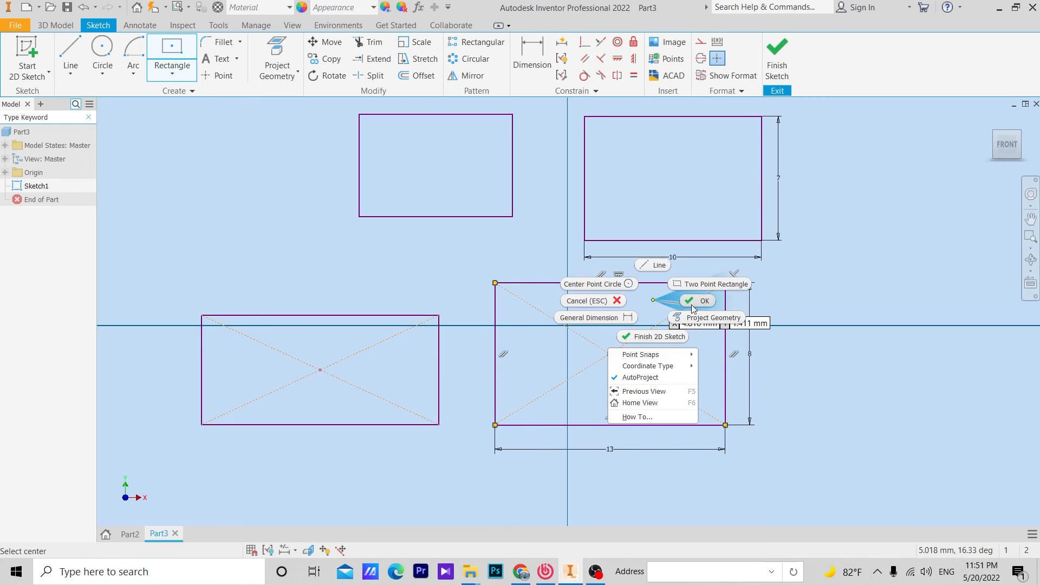
left_click(694, 310)
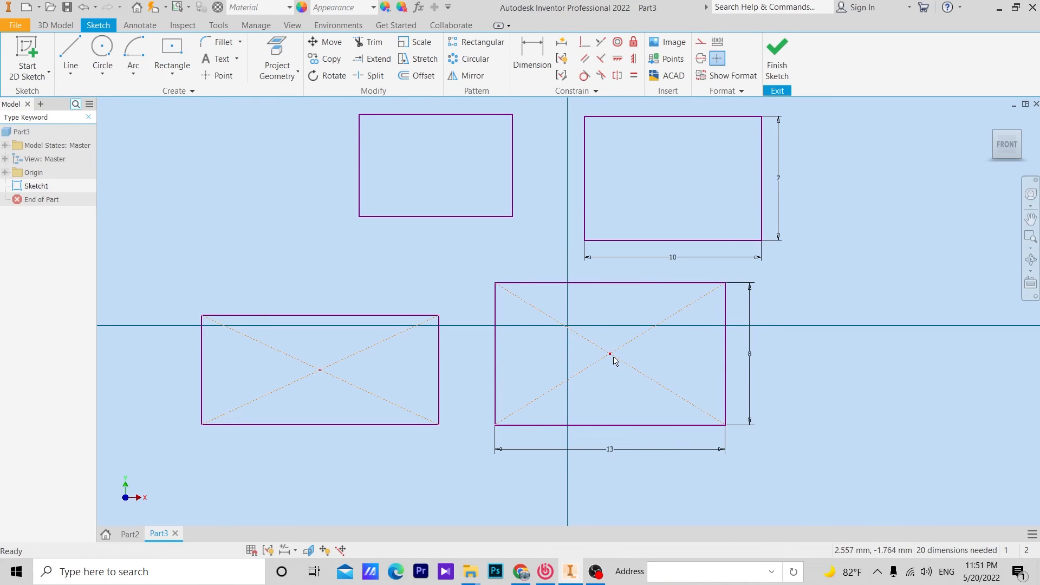
Move the 13 mm by 8 mm rectangle by its center point onto the upper-right corner of the 10 mm by 7 mm rectangle
mouse_move(611, 356)
left_mouse_down()
mouse_move(724, 302)
mouse_move(767, 120)
left_mouse_up()
middle_click_drag(750, 169, 672, 318)
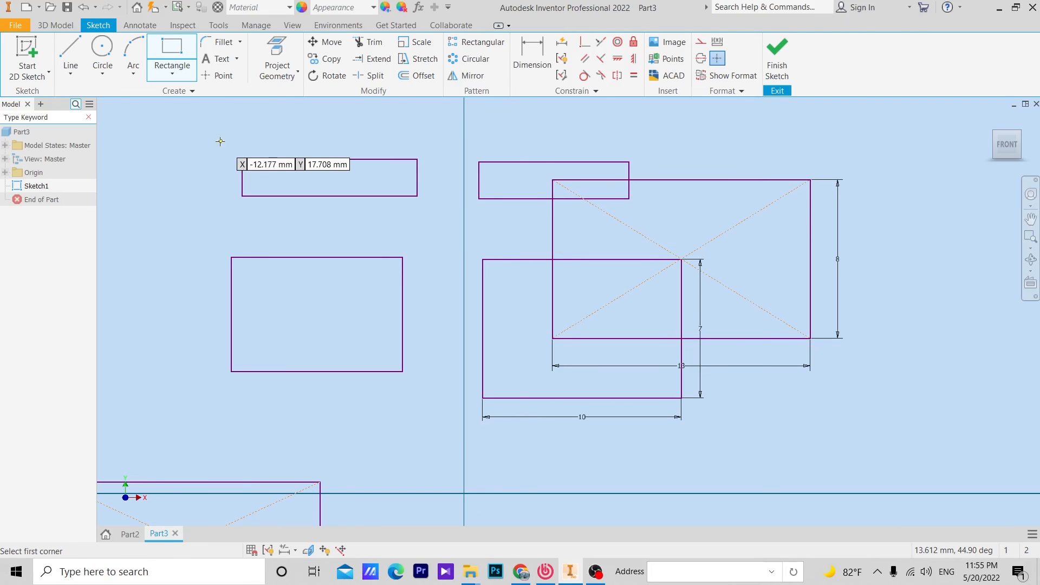
left_click(71, 80)
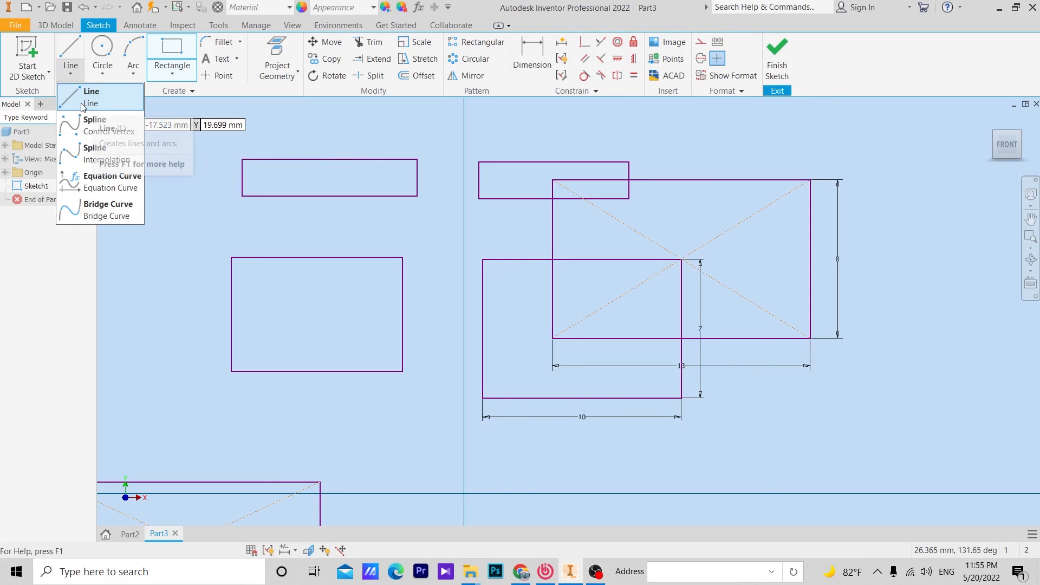
left_click(71, 74)
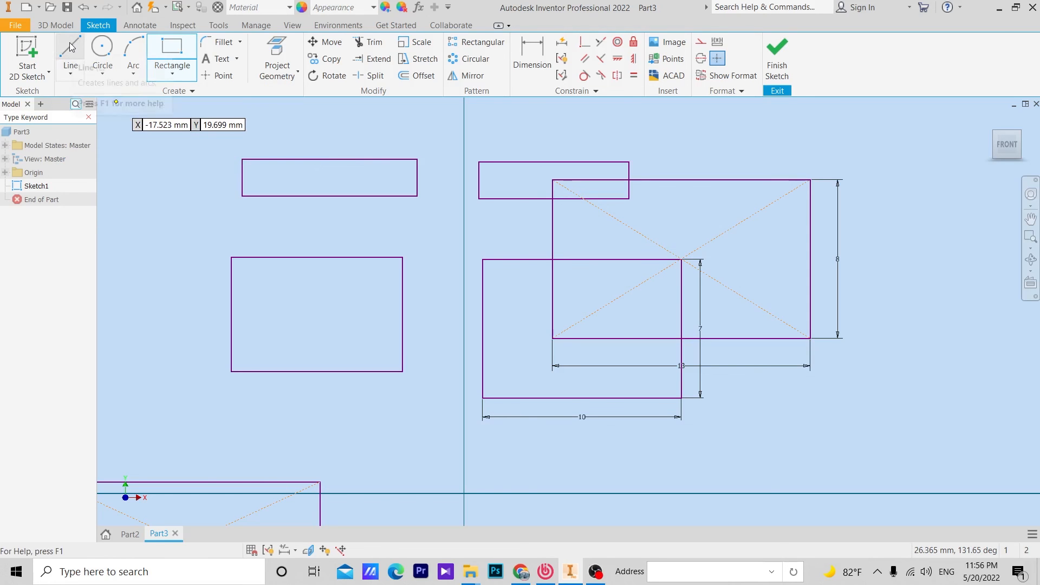
left_click(103, 72)
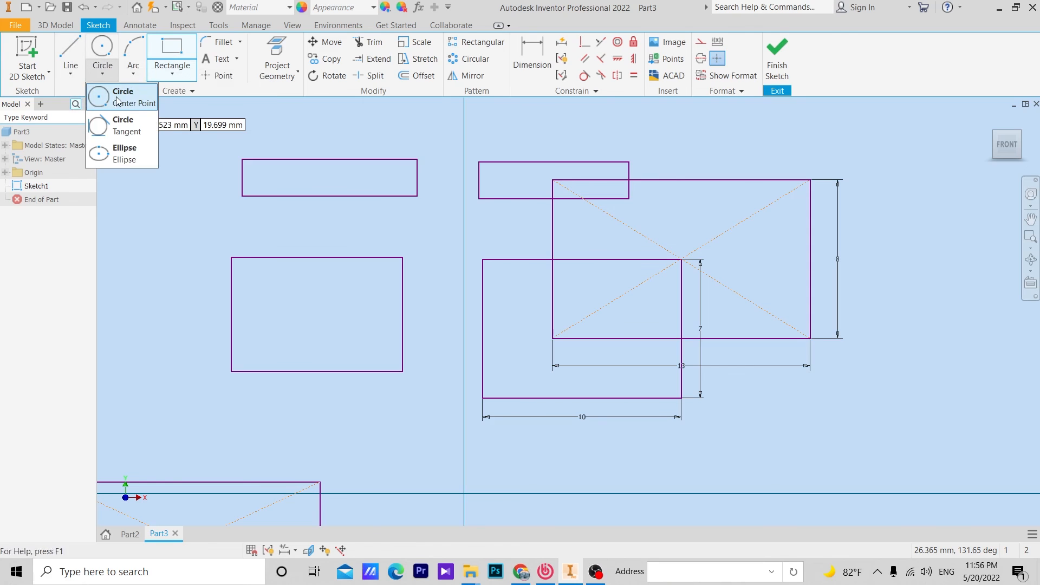
left_click(133, 73)
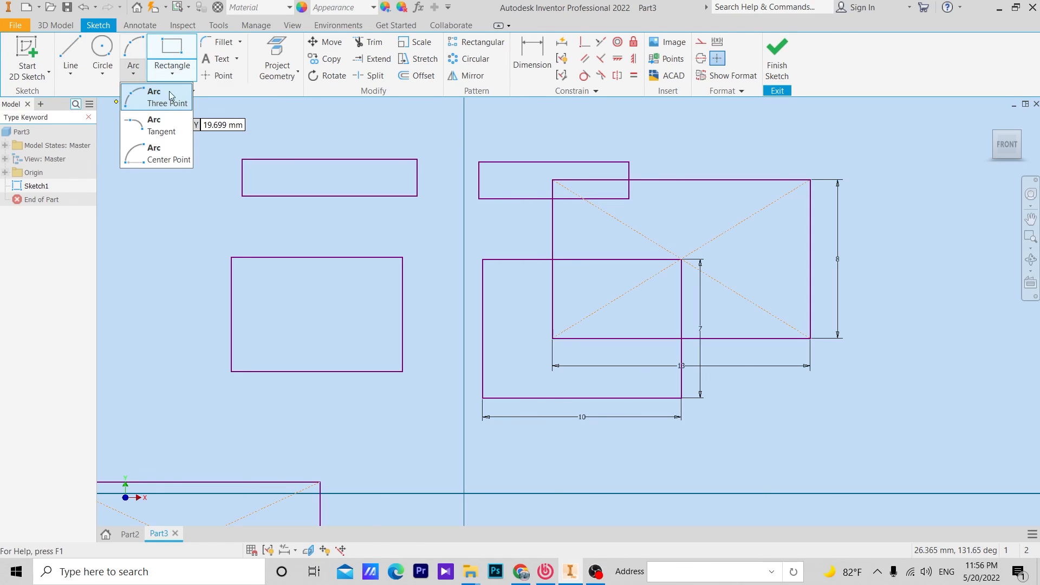
left_click(183, 74)
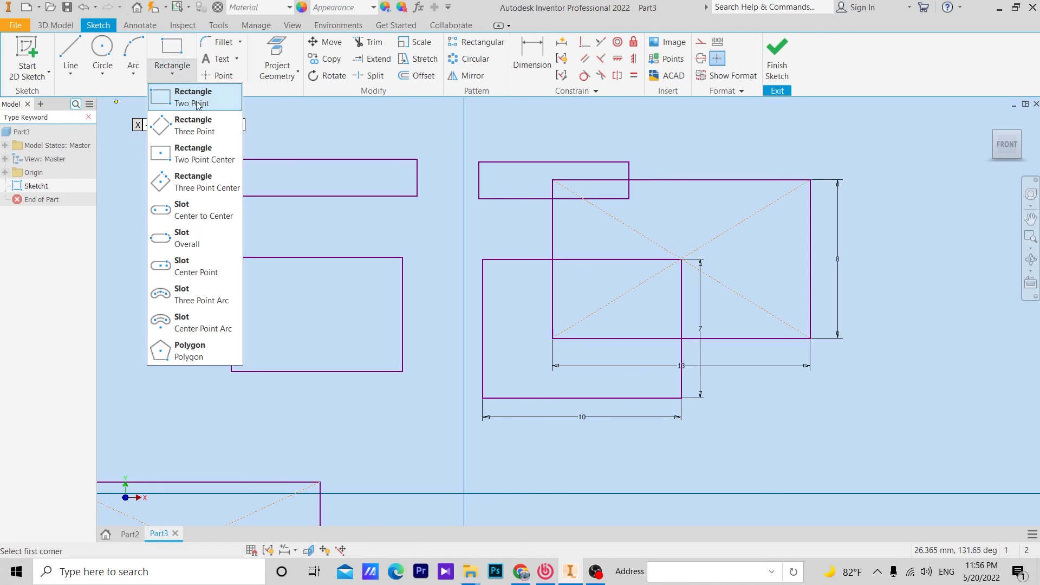